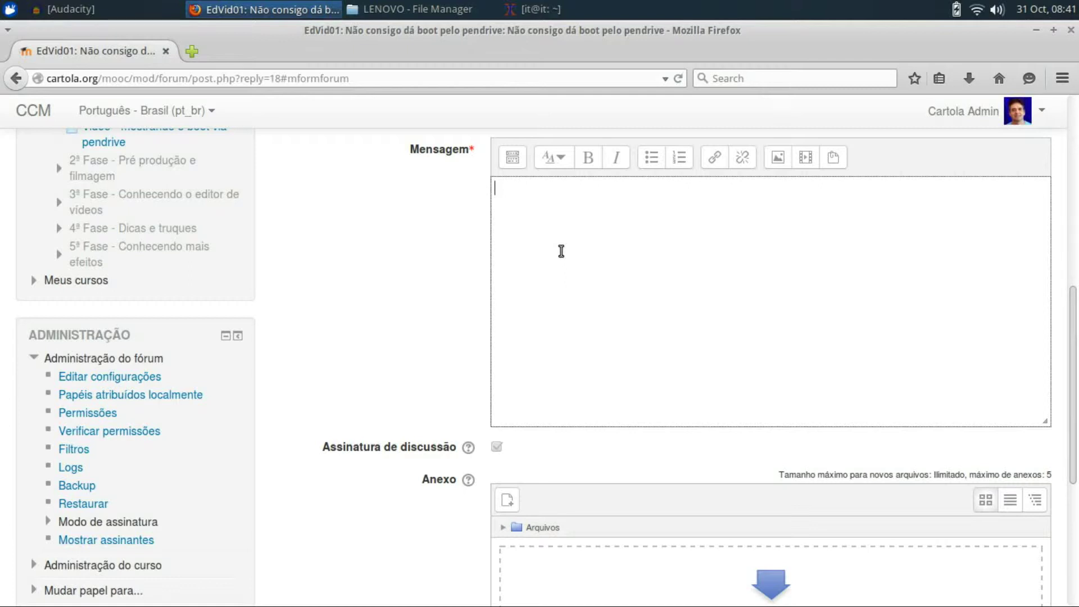
# - Test the active keyboard layout by entering ççççç in the forum message box, and clear the text
pyautogui.write('ççççç')
pyautogui.press('BackSpace')
pyautogui.press('BackSpace')
pyautogui.press('BackSpace')
pyautogui.press('BackSpace')
pyautogui.press('BackSpace')
# - Open the system's keyboard layout settings and turn off the use of system defaults
pyautogui.click(12, 9)
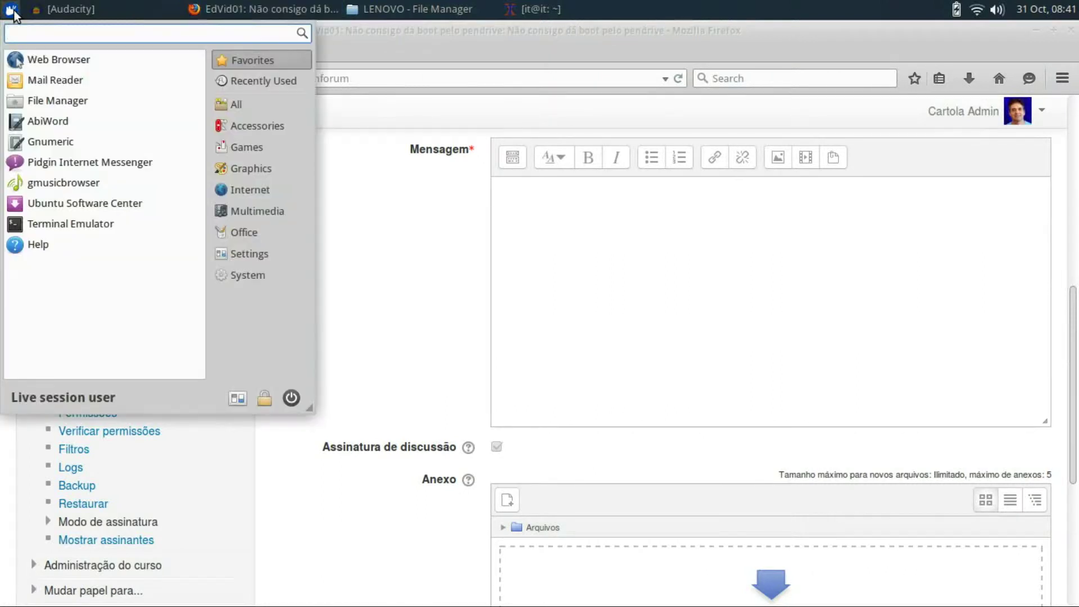
pyautogui.click(272, 258)
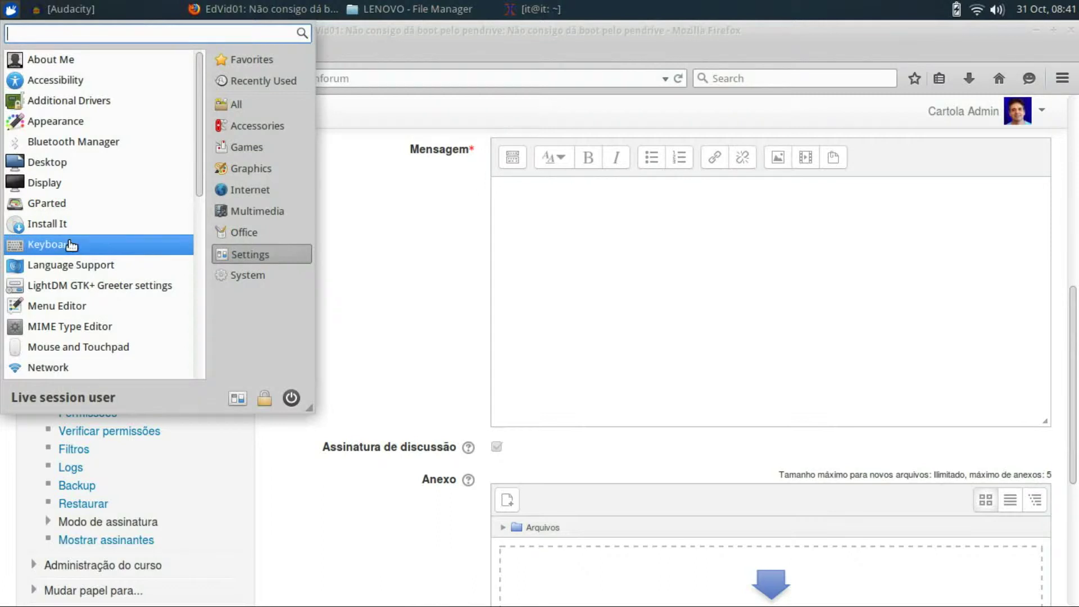
pyautogui.click(101, 249)
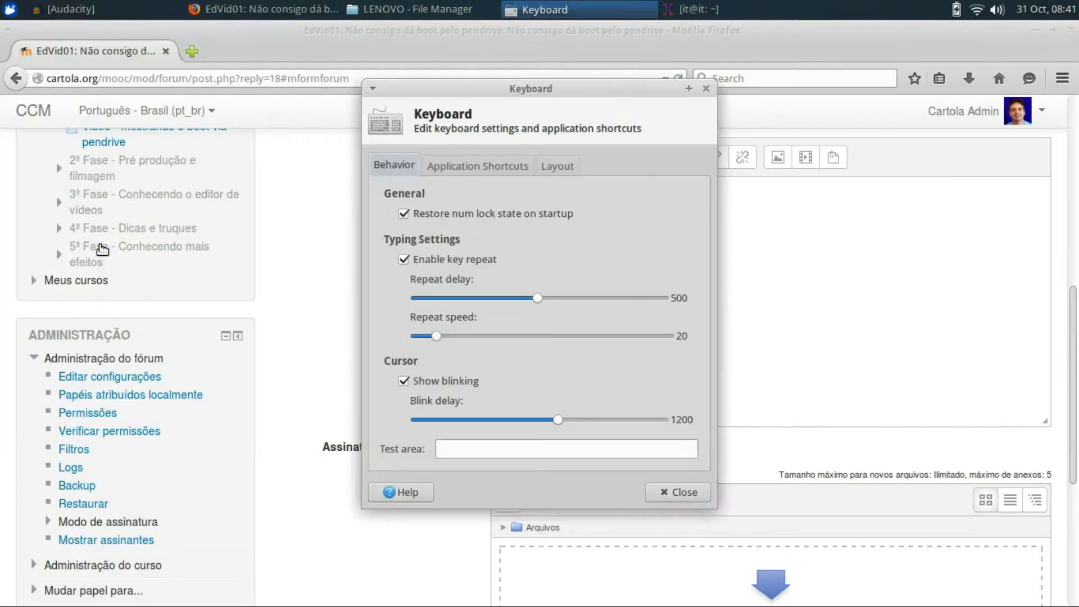
pyautogui.click(558, 166)
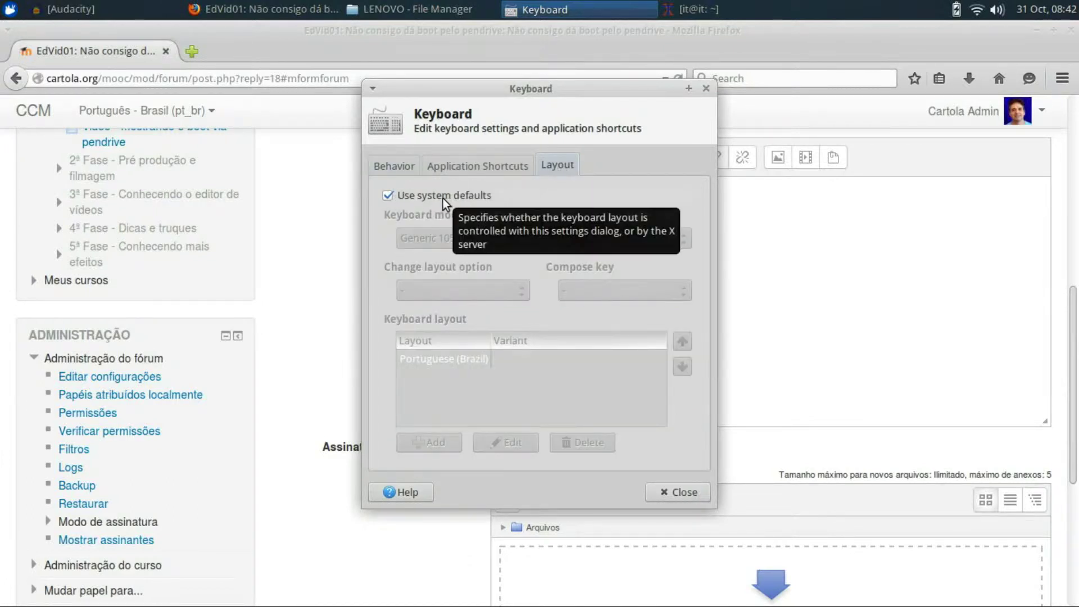
pyautogui.click(387, 195)
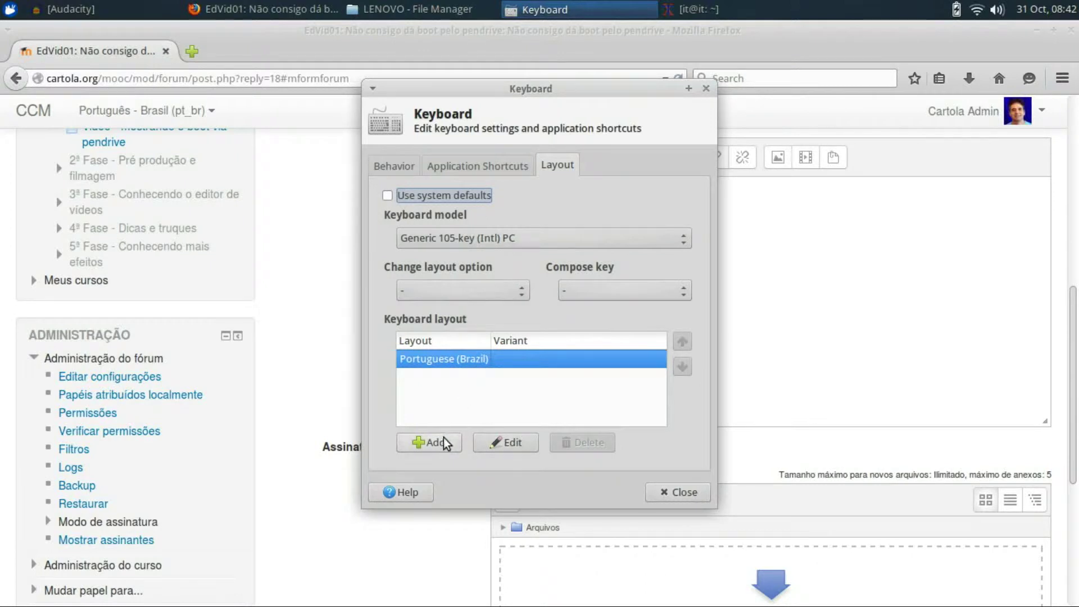
# - Add the English (US, international with dead keys) keyboard layout and move it above Portuguese (Brazil)
pyautogui.click(431, 443)
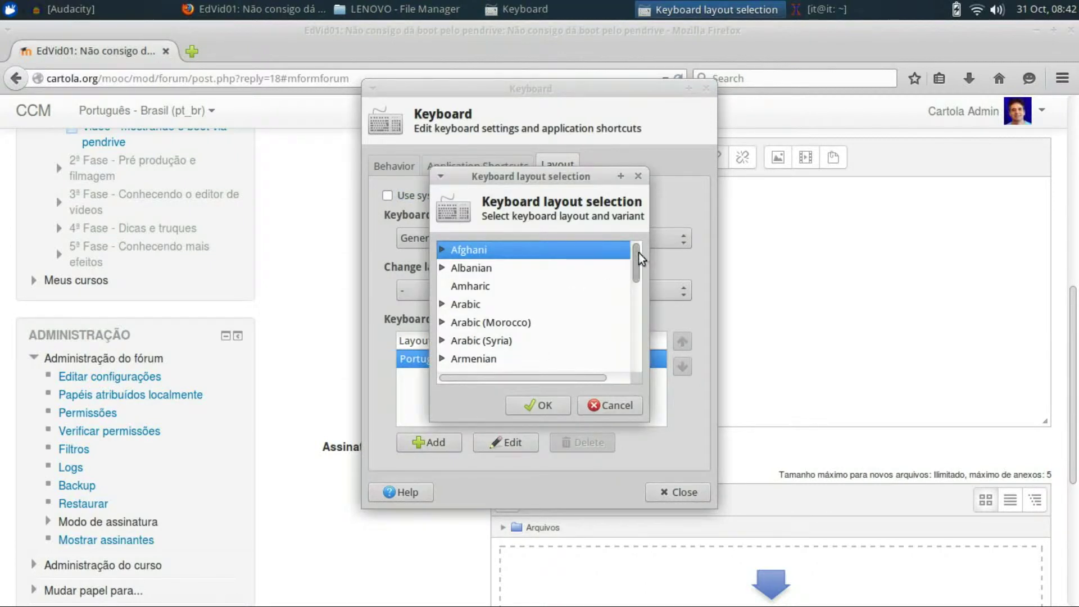
pyautogui.moveTo(639, 252); pyautogui.dragTo(647, 277)
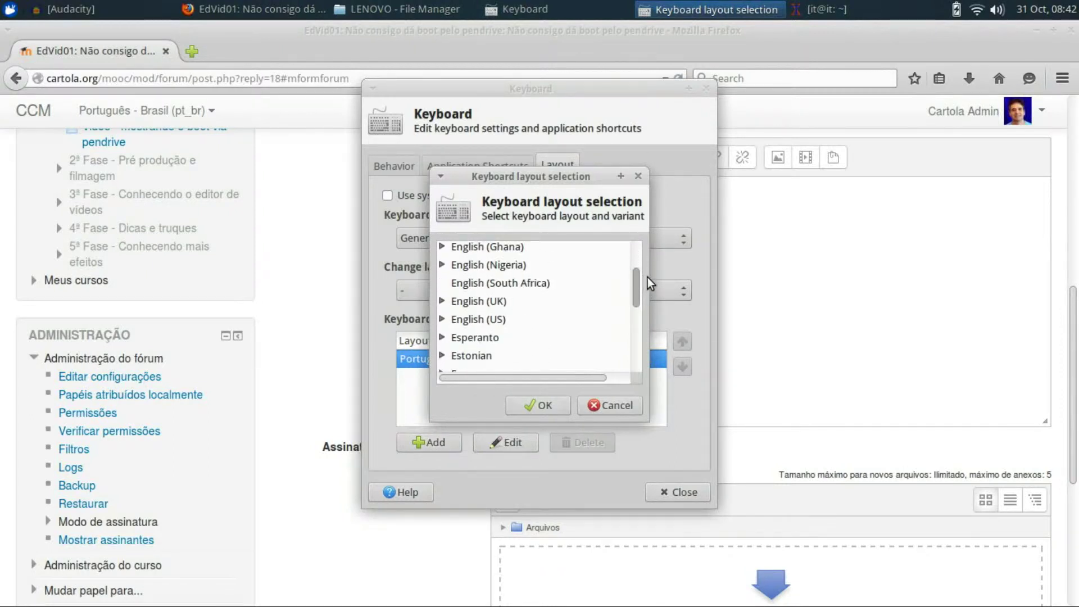
pyautogui.click(442, 319)
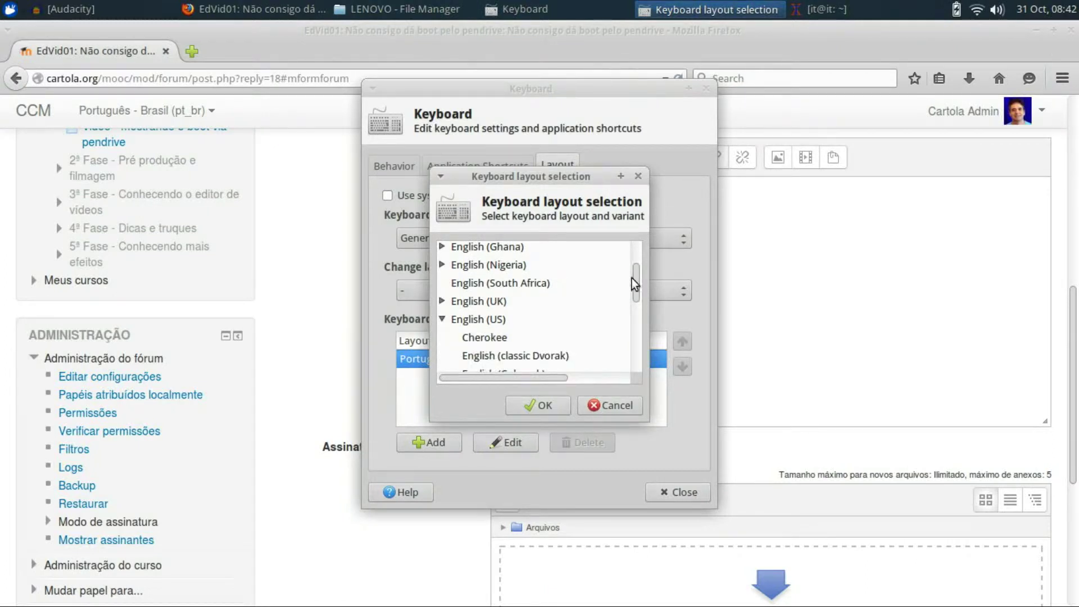
pyautogui.scroll(-3, 601, 284)
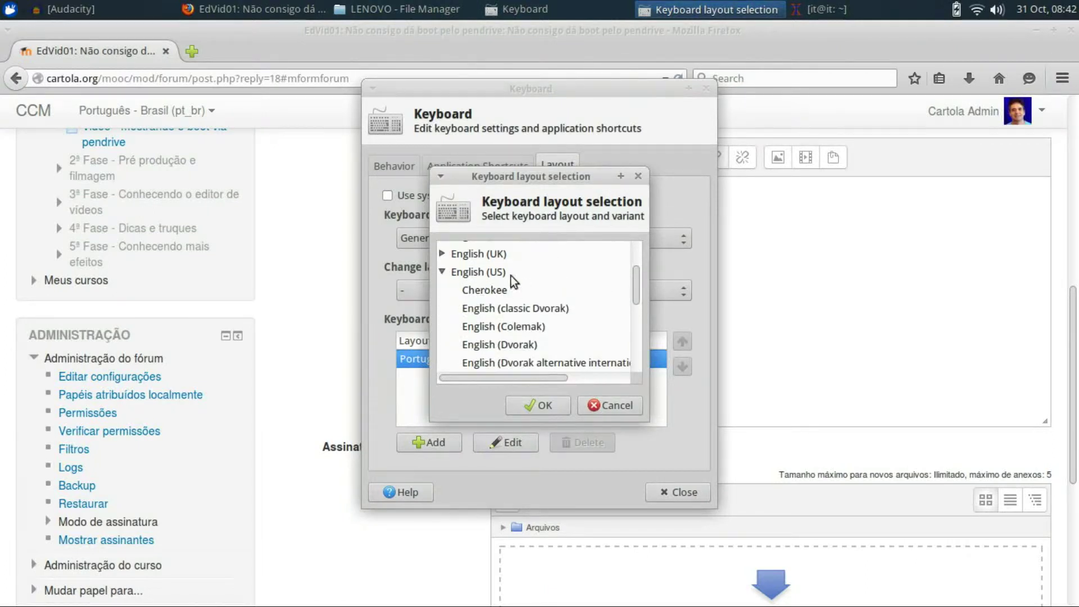
pyautogui.scroll(-4, 499, 289)
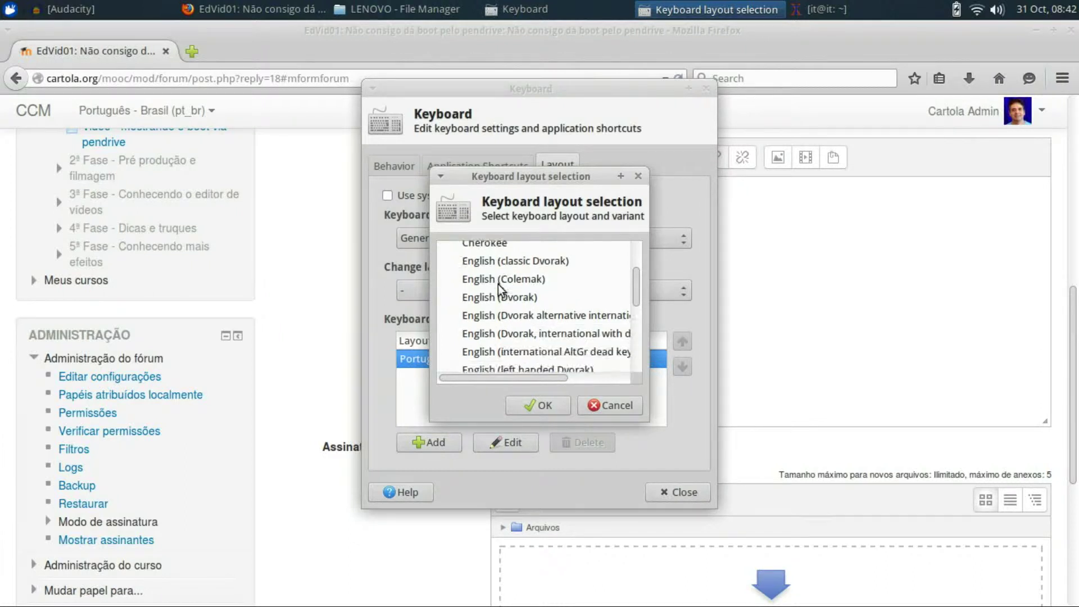
pyautogui.scroll(-1, 500, 289)
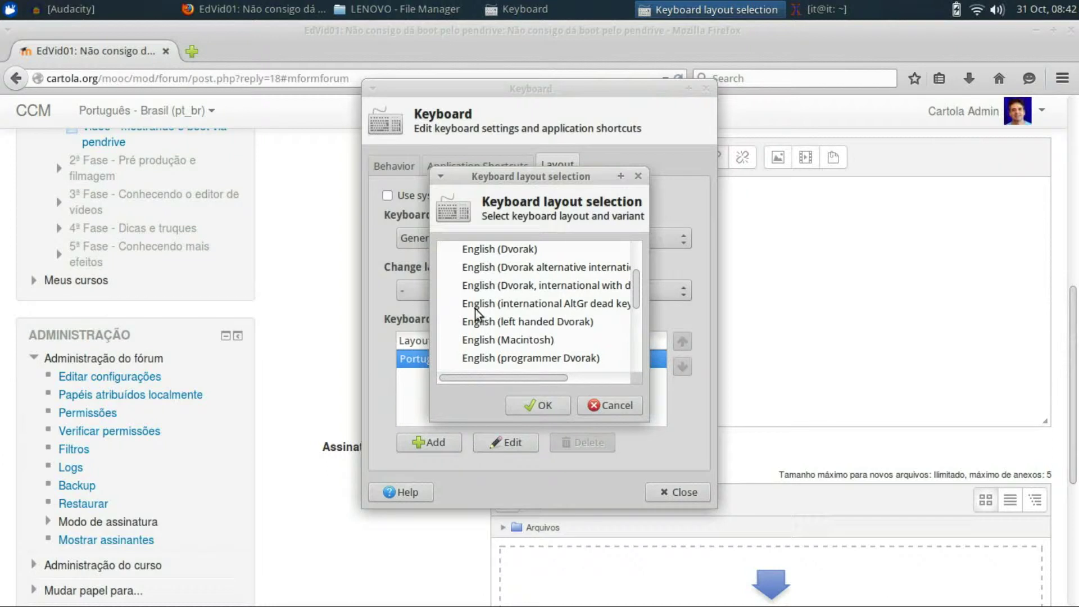
pyautogui.click(583, 304)
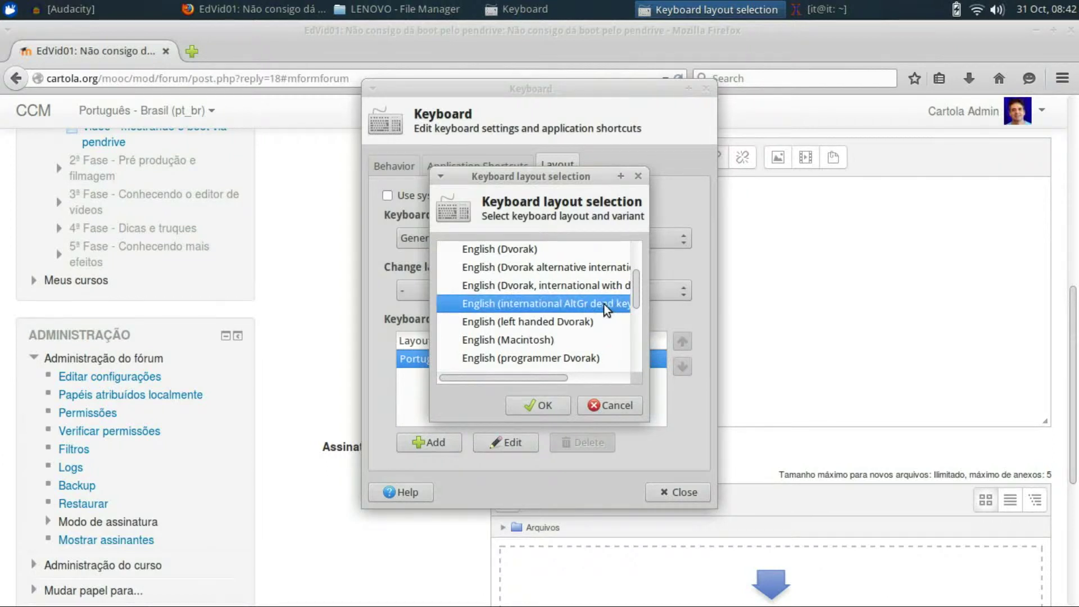
pyautogui.scroll(-2, 590, 303)
pyautogui.scroll(-2, 590, 307)
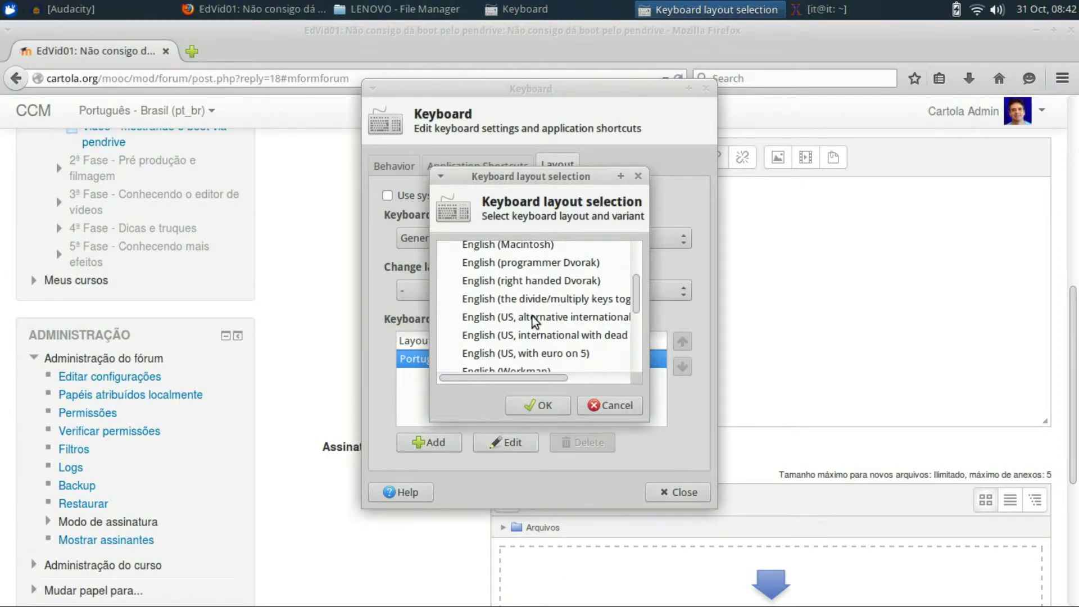
pyautogui.moveTo(550, 379)
pyautogui.mouseDown()
pyautogui.moveTo(589, 378)
pyautogui.moveTo(539, 375)
pyautogui.mouseUp()
pyautogui.click(547, 333)
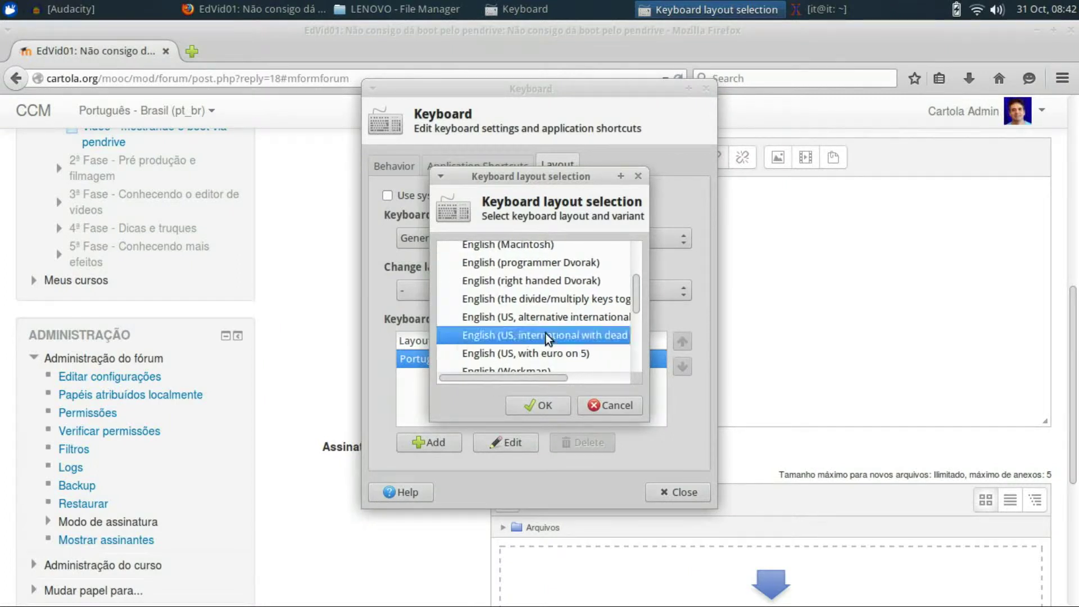
pyautogui.click(559, 403)
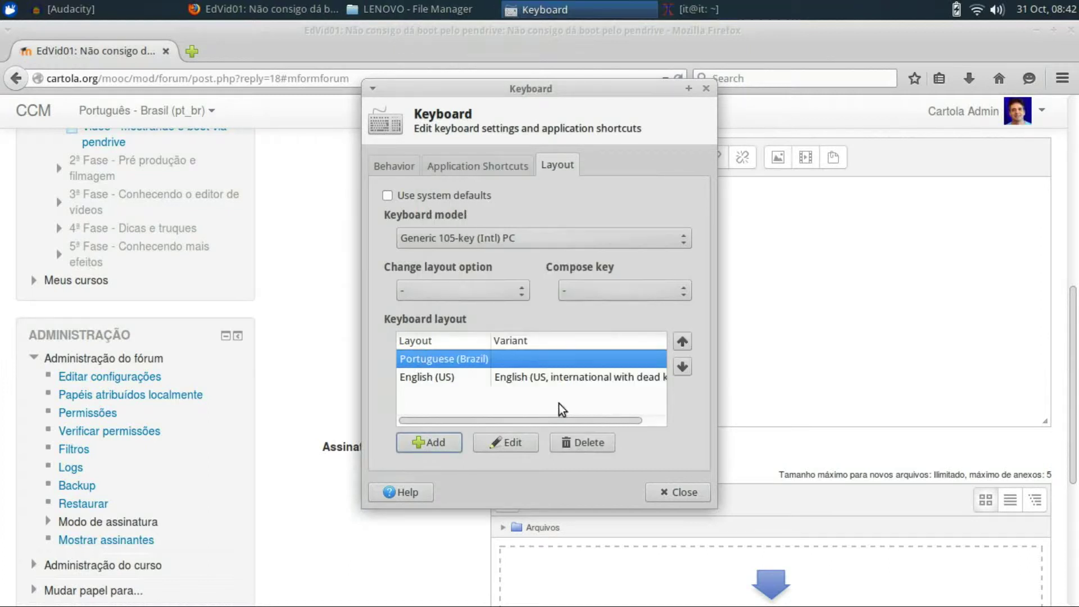
pyautogui.click(471, 374)
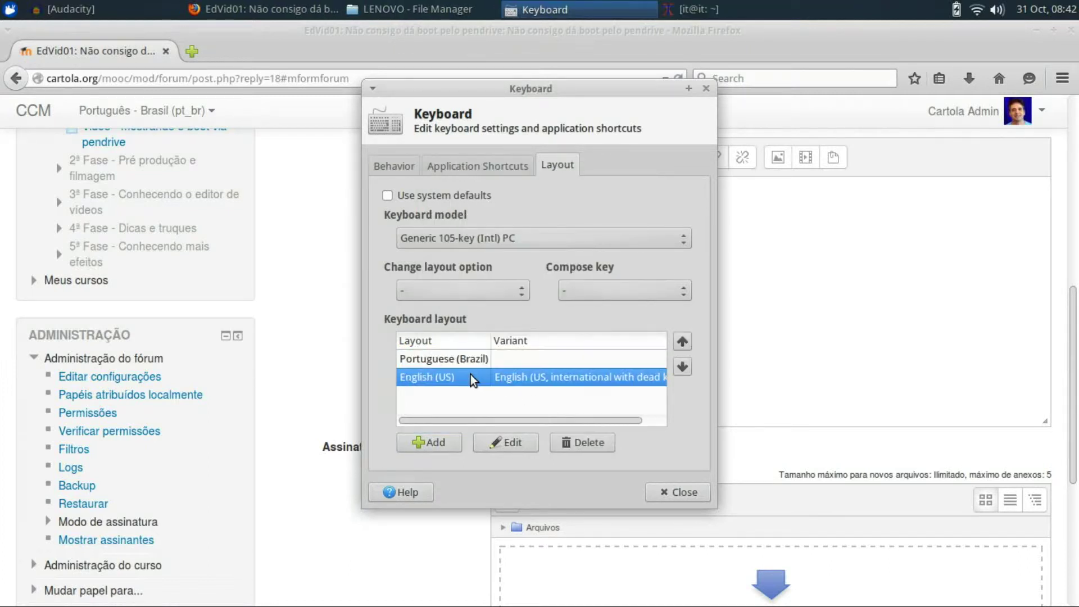
pyautogui.click(681, 341)
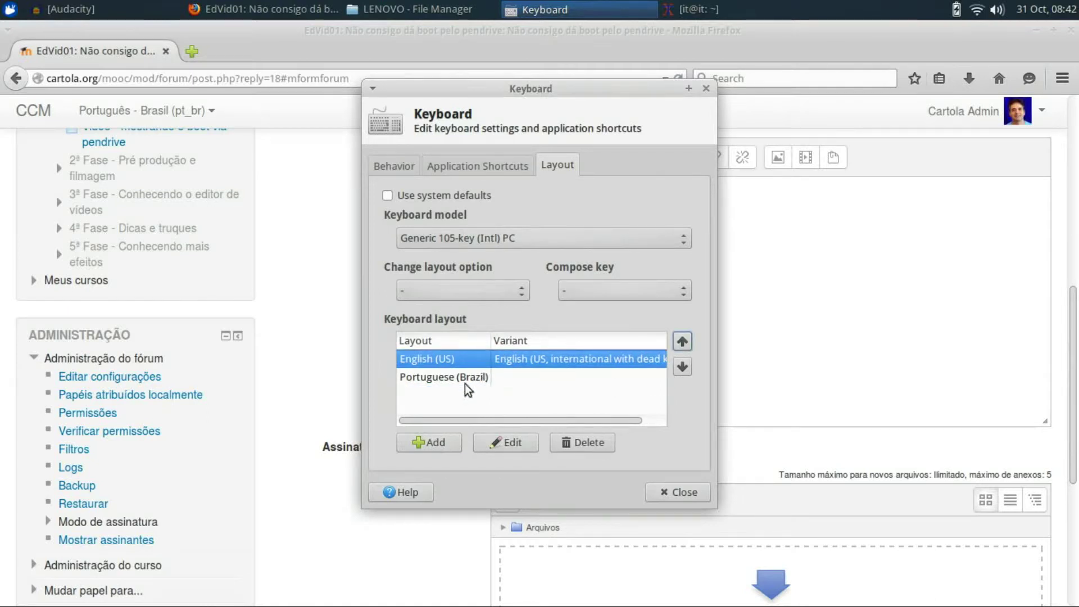
# - Test the new layout by entering ;;;;;;ćć in the forum message box in Firefox, and clear the text
pyautogui.moveTo(646, 91); pyautogui.dragTo(378, 119)
pyautogui.click(562, 207)
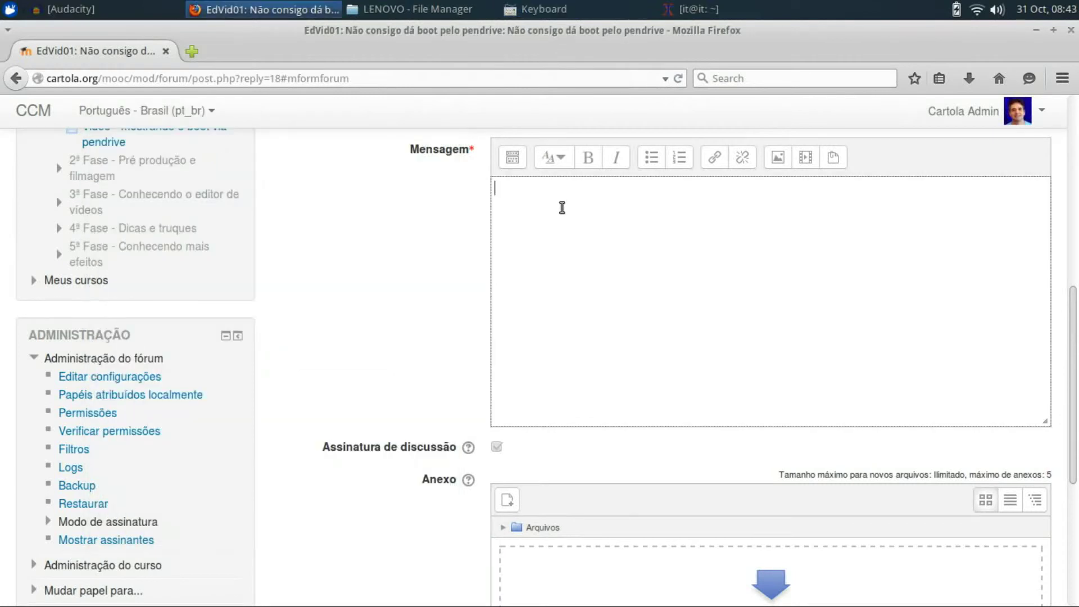
pyautogui.write(';;;;;;ćć')
pyautogui.press('BackSpace')
pyautogui.press('BackSpace')
pyautogui.press('BackSpace')
pyautogui.press('BackSpace')
pyautogui.press('BackSpace')
pyautogui.press('BackSpace')
pyautogui.press('BackSpace')
pyautogui.press('BackSpace')
# - Test the slash and accented letters by entering /asdfáéãasdf in the message box, and replace the text with ć ć
pyautogui.write('/')
pyautogui.write('asdf')
pyautogui.write('á')
pyautogui.write('é')
pyautogui.write('ã')
pyautogui.write('asdf')
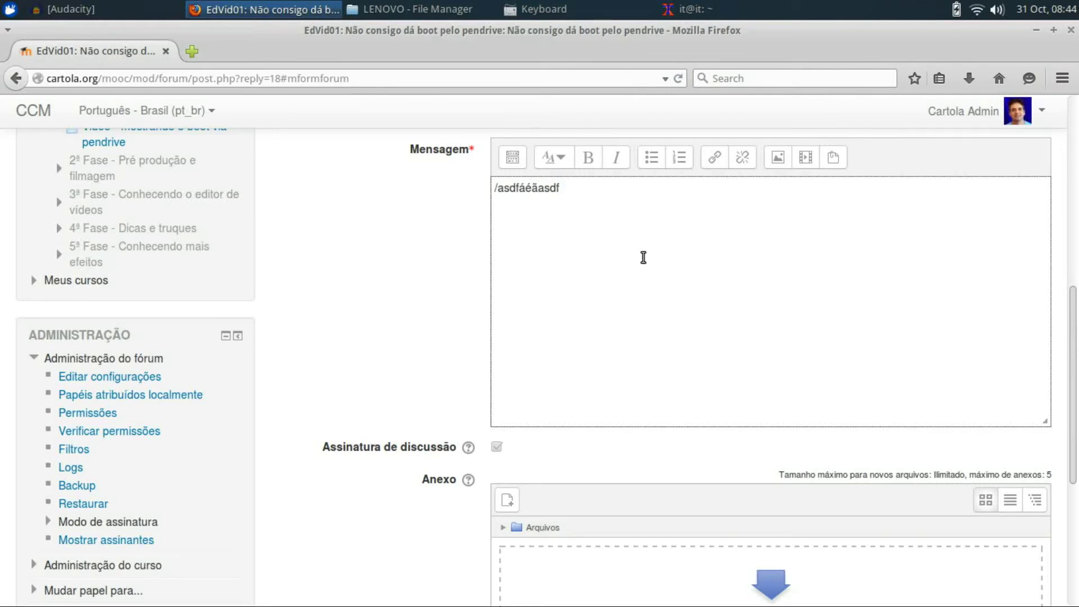
pyautogui.press('BackSpace')
pyautogui.press('BackSpace')
pyautogui.press('BackSpace')
pyautogui.press('BackSpace')
pyautogui.press('BackSpace')
pyautogui.press('BackSpace')
pyautogui.press('BackSpace')
pyautogui.press('BackSpace')
pyautogui.press('BackSpace')
pyautogui.press('BackSpace')
pyautogui.press('BackSpace')
pyautogui.press('BackSpace')
pyautogui.write('ć ć')
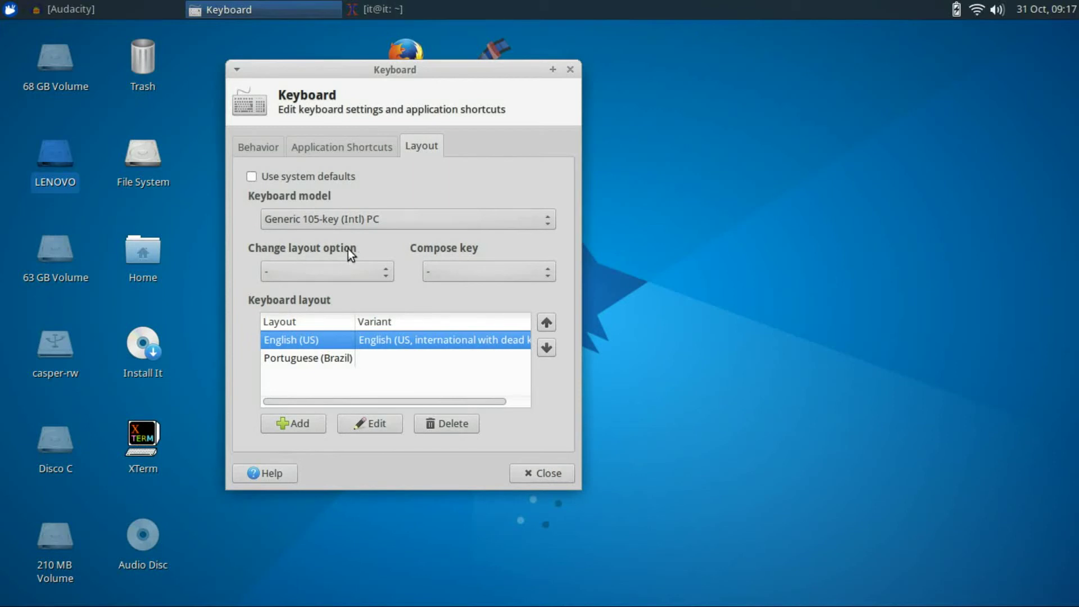
# - Set the change layout option in the keyboard settings to Alt+Shift
pyautogui.click(380, 271)
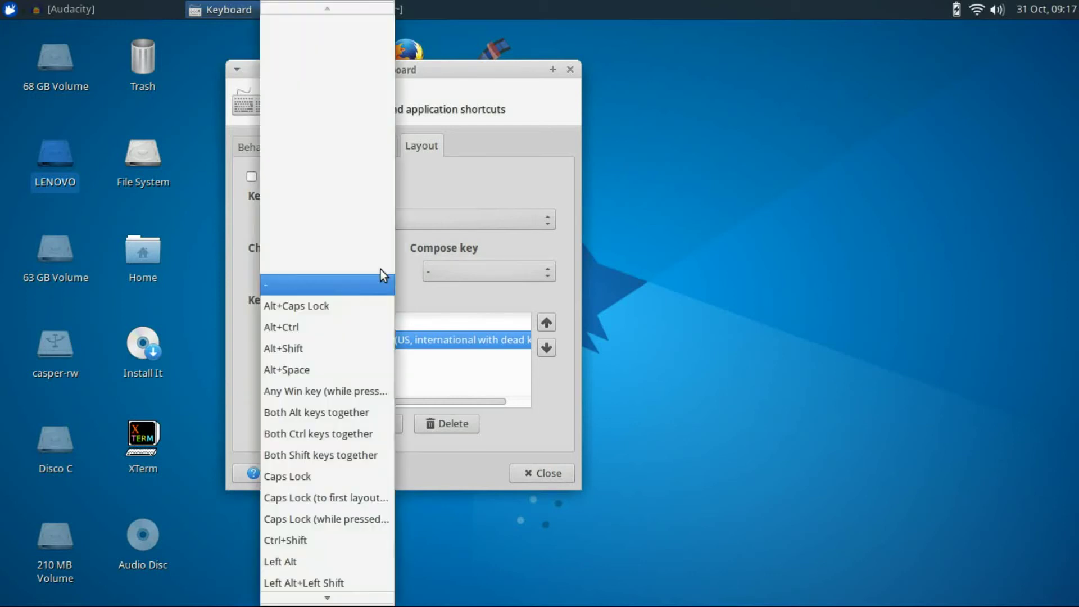
pyautogui.click(348, 350)
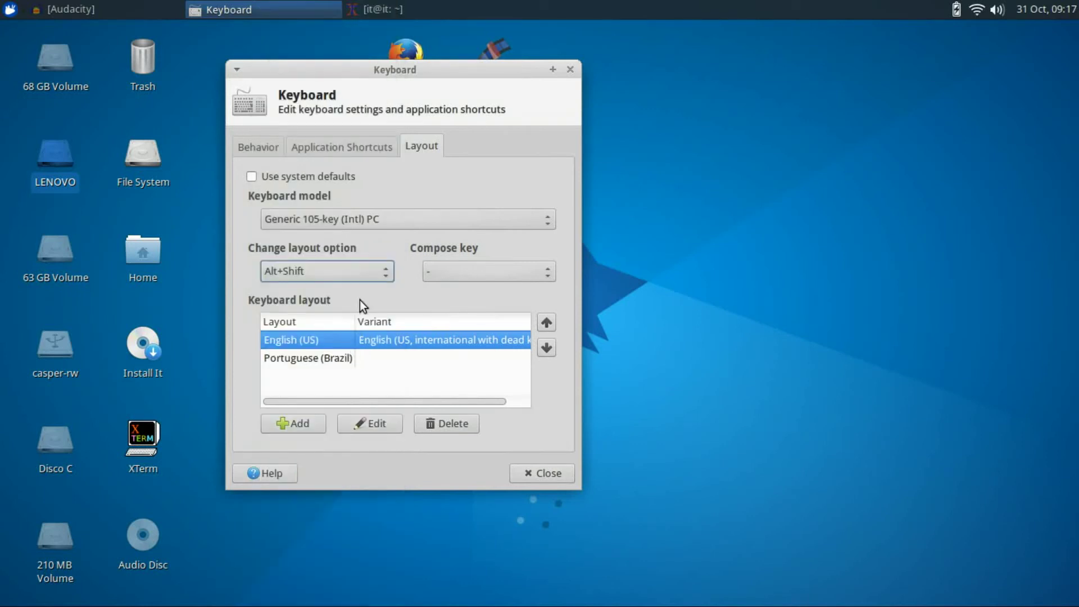